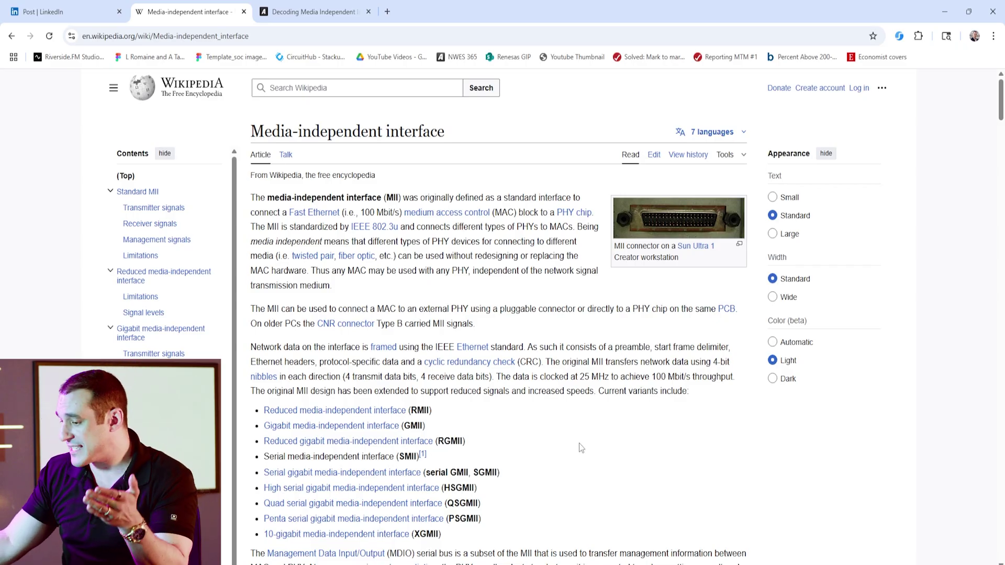
Search the Wikipedia article for 'impedance' to reach the Signal levels note on 68 Ω and 50 Ω traces.
scroll(578, 444, down, 15)
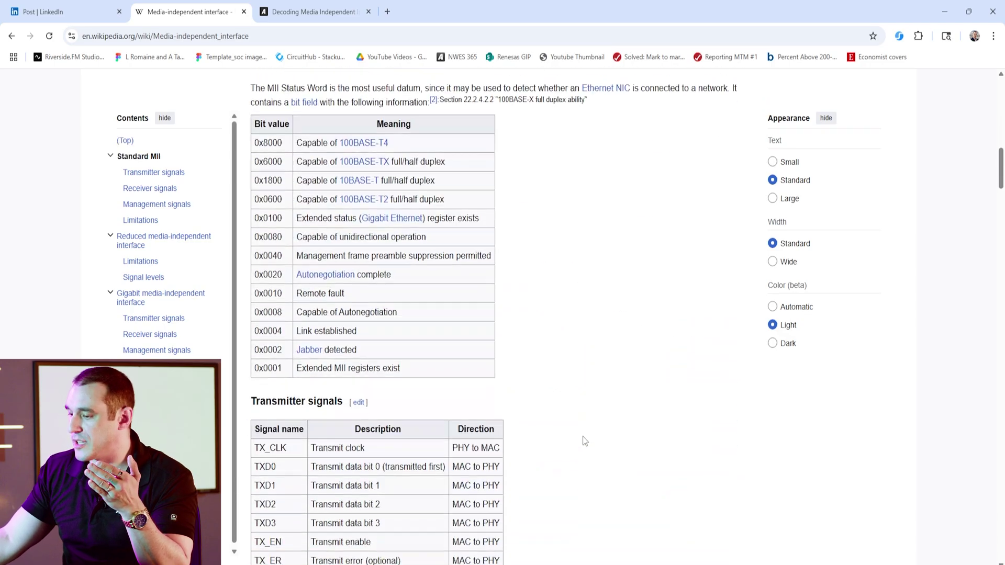
scroll(583, 436, down, 12)
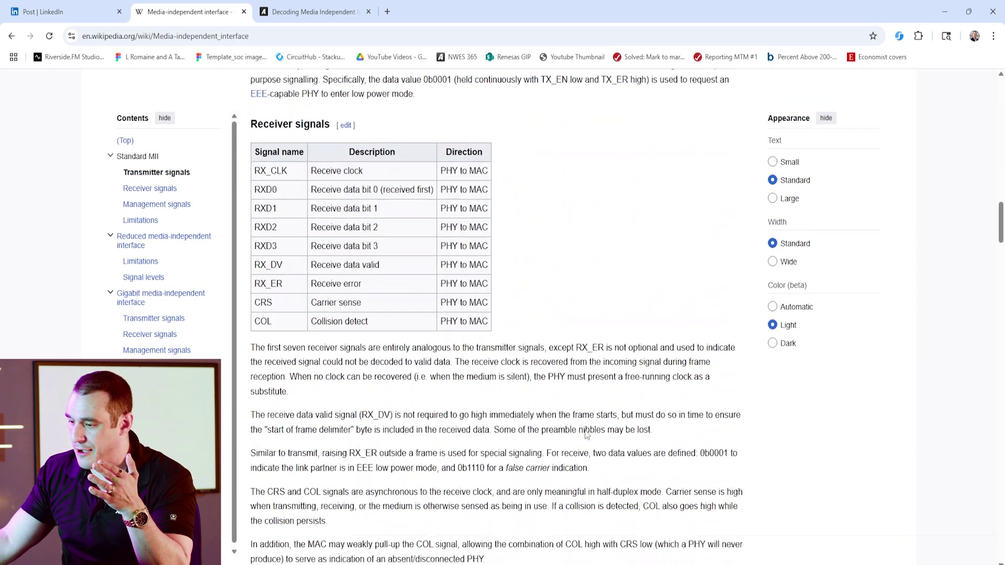
scroll(586, 434, down, 12)
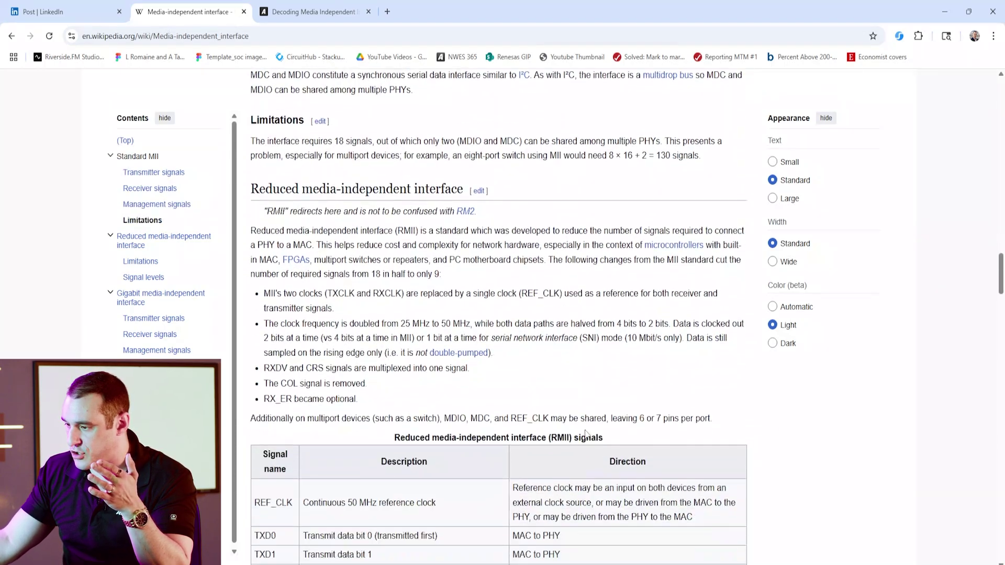
scroll(585, 434, down, 1)
key(ctrl+f)
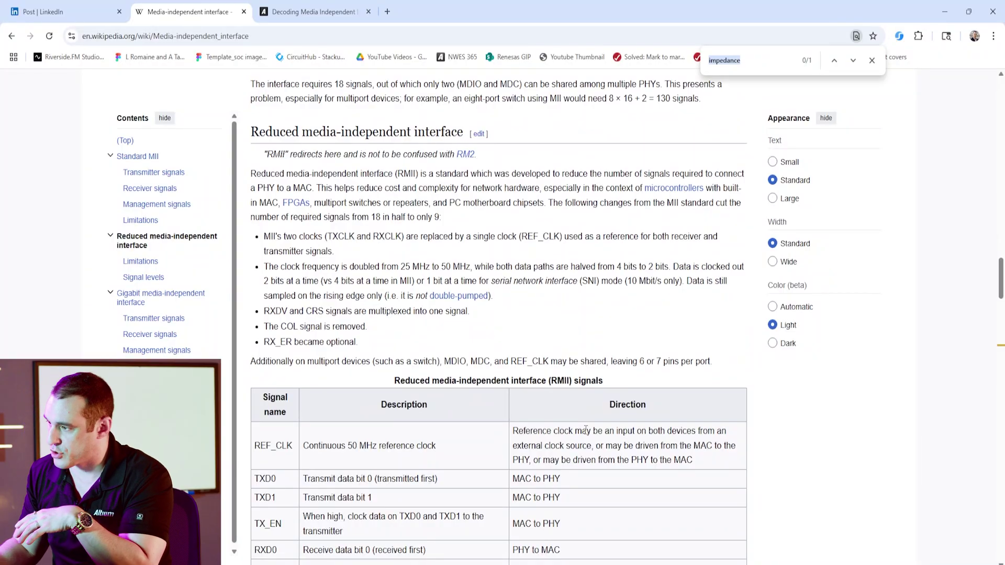
key(Escape)
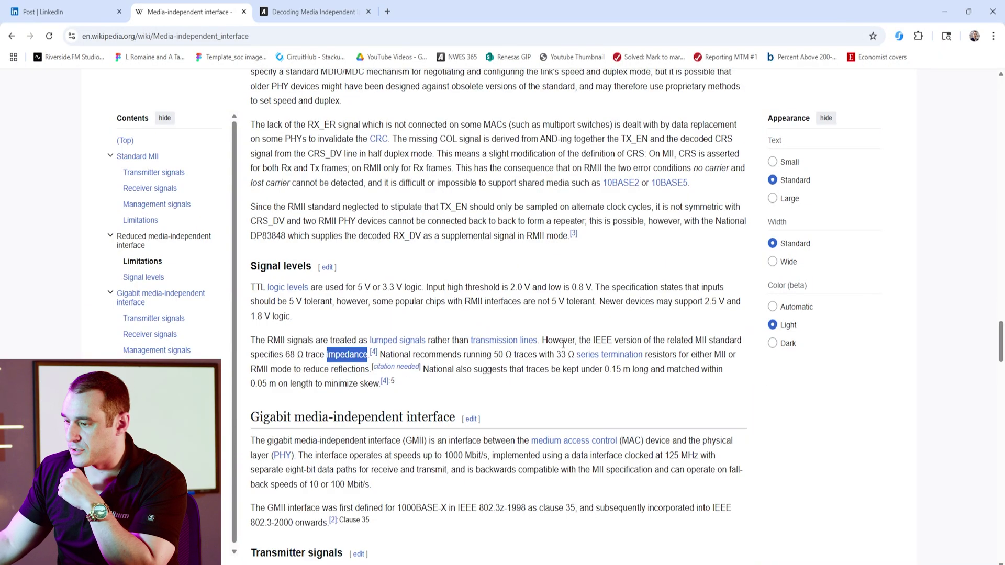
click(648, 390)
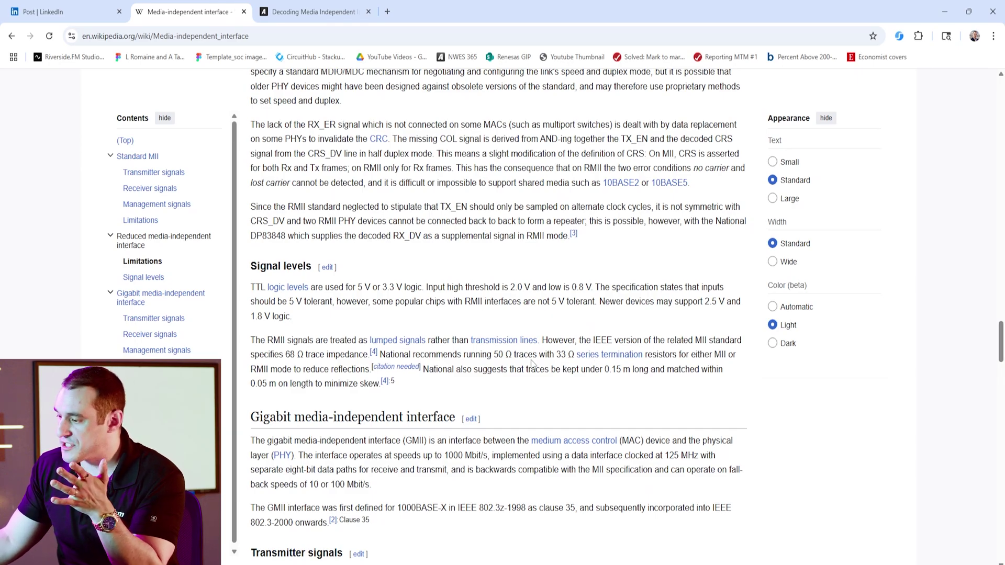
mouse_move(415, 374)
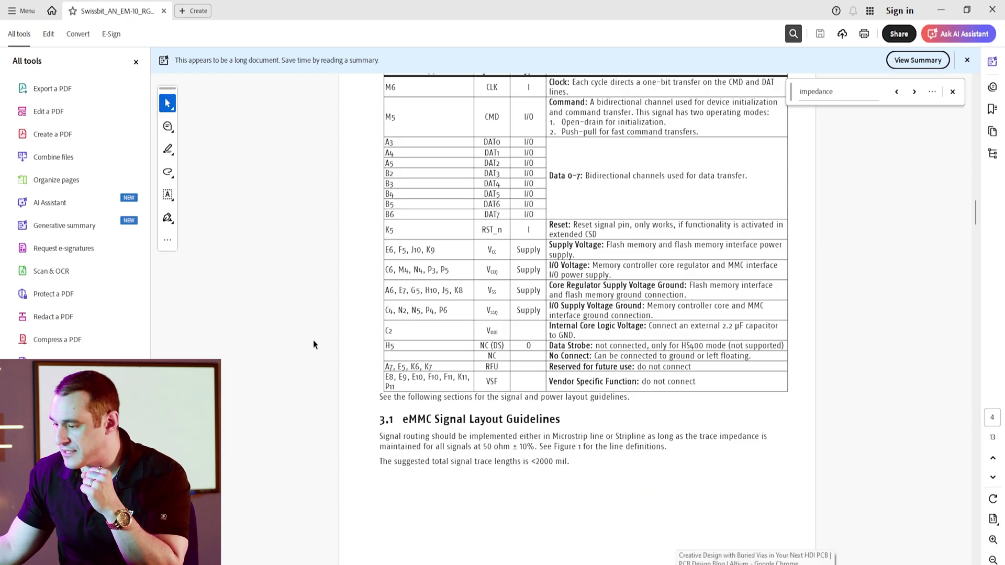
Go to the PDF's first 'impedance' match, the 50 ohm ±10% trace impedance requirement on page 4.
scroll(332, 291, up, 15)
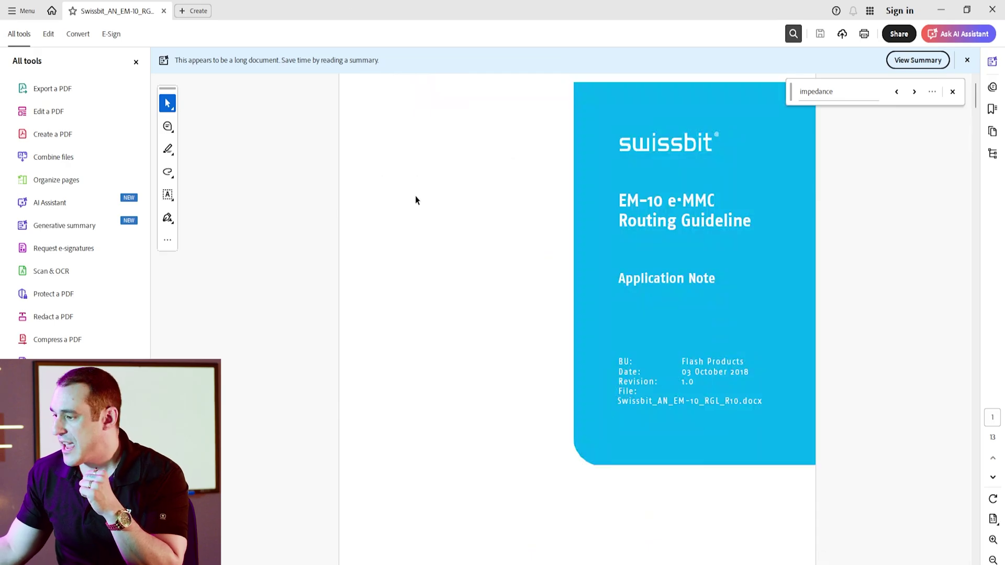
click(917, 96)
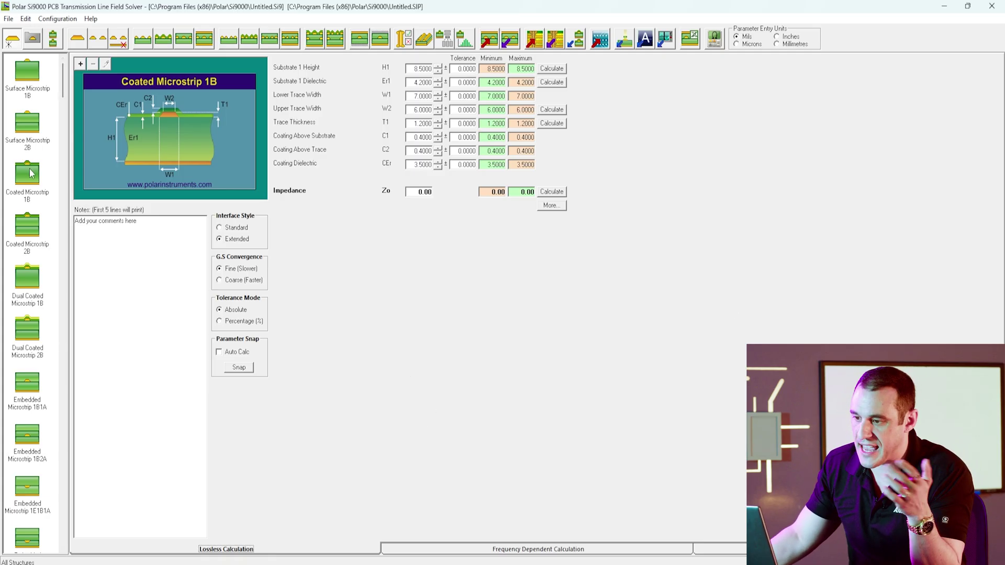
mouse_move(63, 70)
mouse_down()
mouse_move(62, 132)
mouse_move(63, 74)
mouse_up()
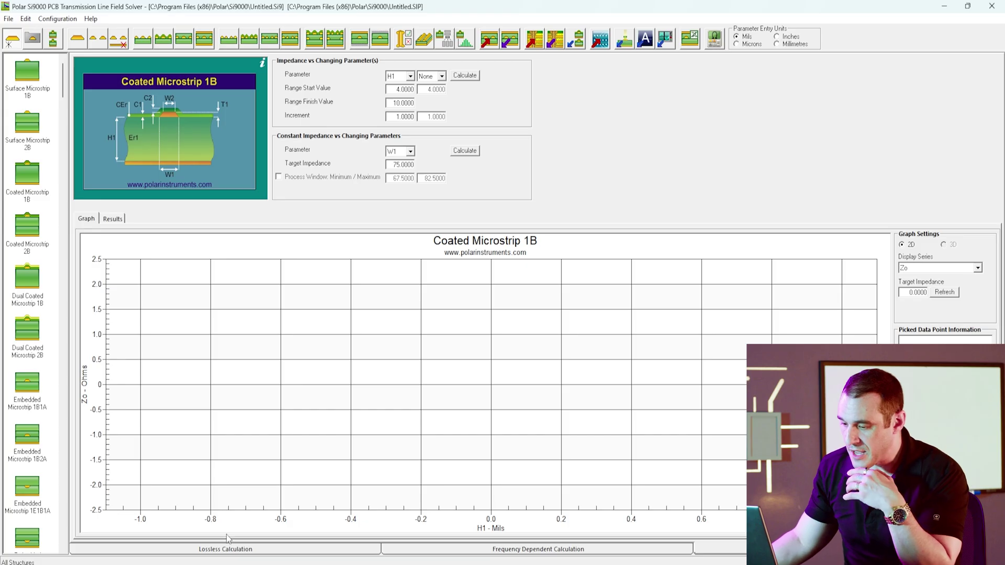
click(248, 553)
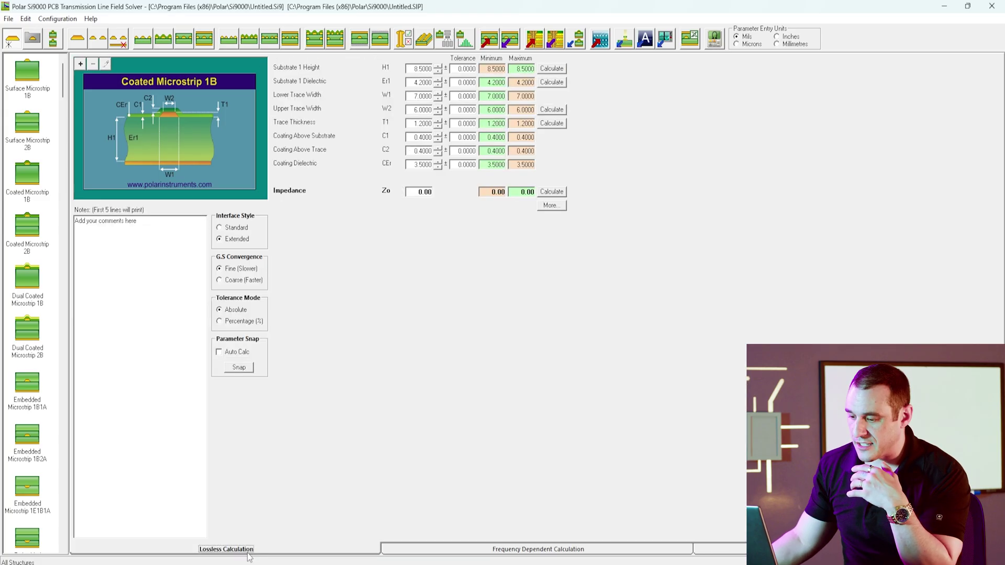
Set H1 to 6 and Zo to 50, then solve and select the resulting trace width W1 of 10.7161.
click(415, 68)
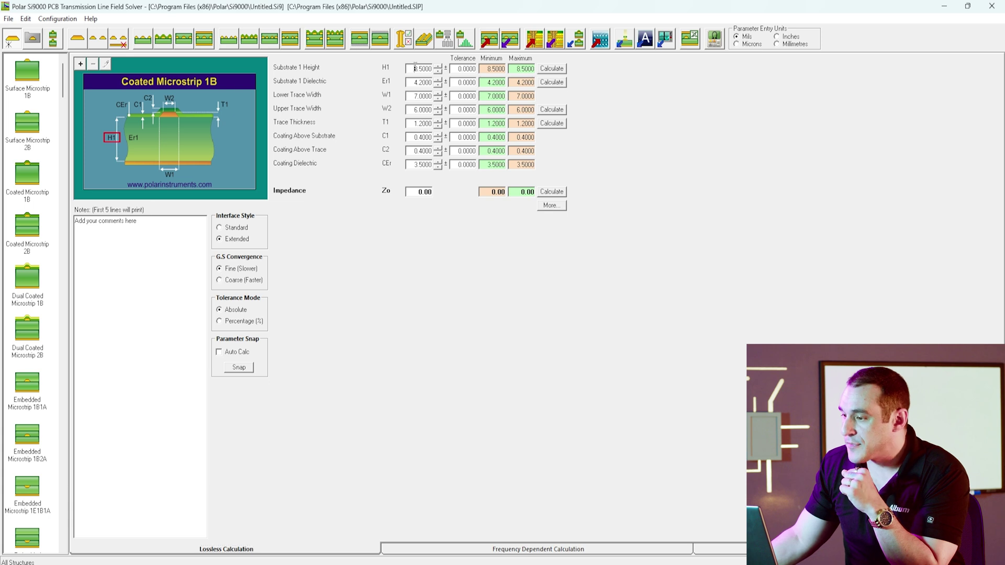
double_click(415, 68)
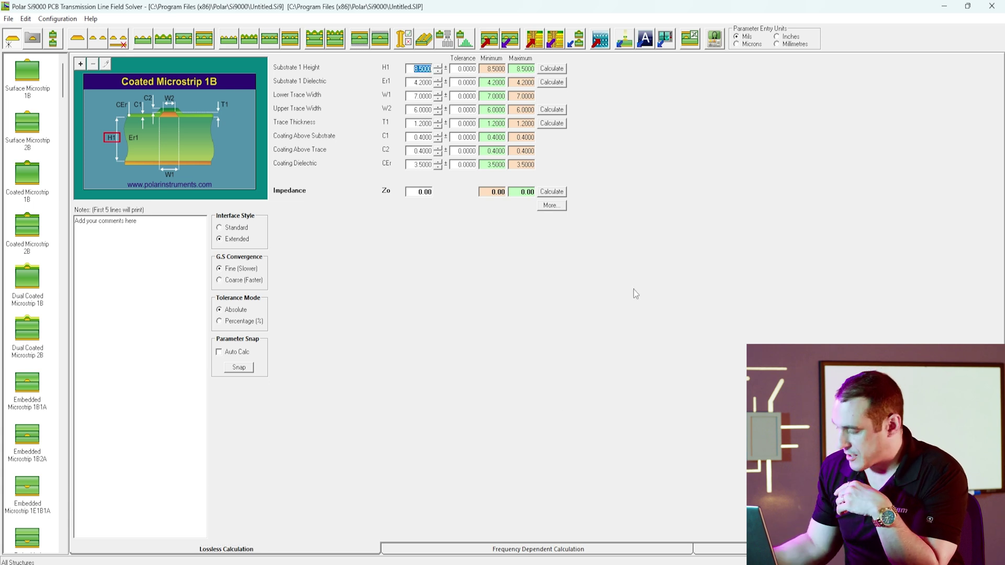
text(6)
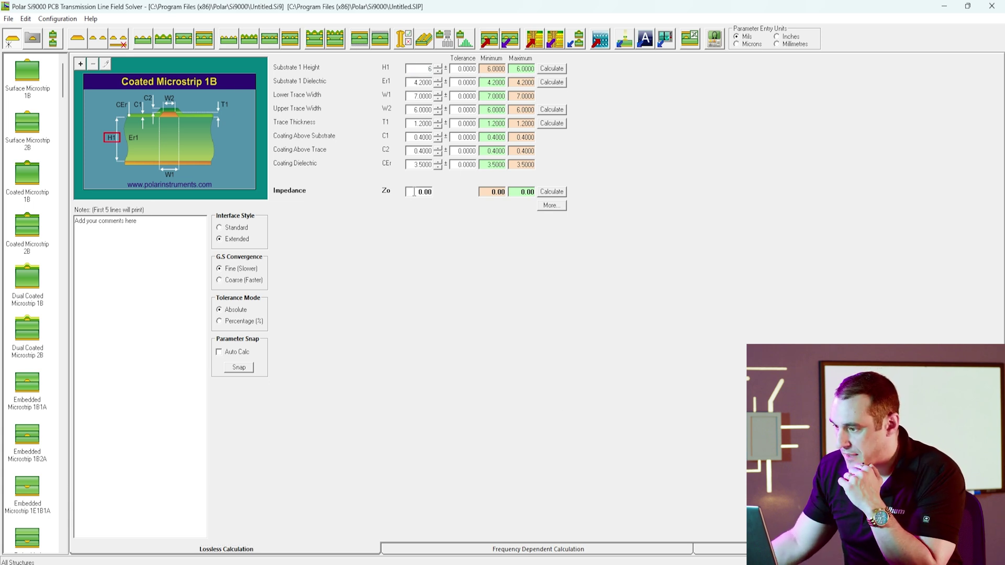
key(Return)
text(50)
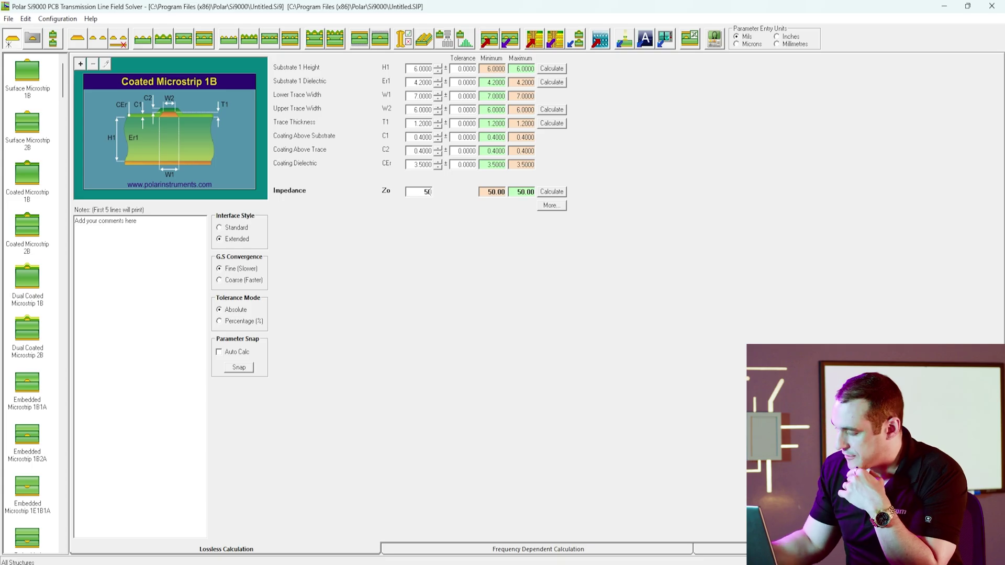
click(552, 110)
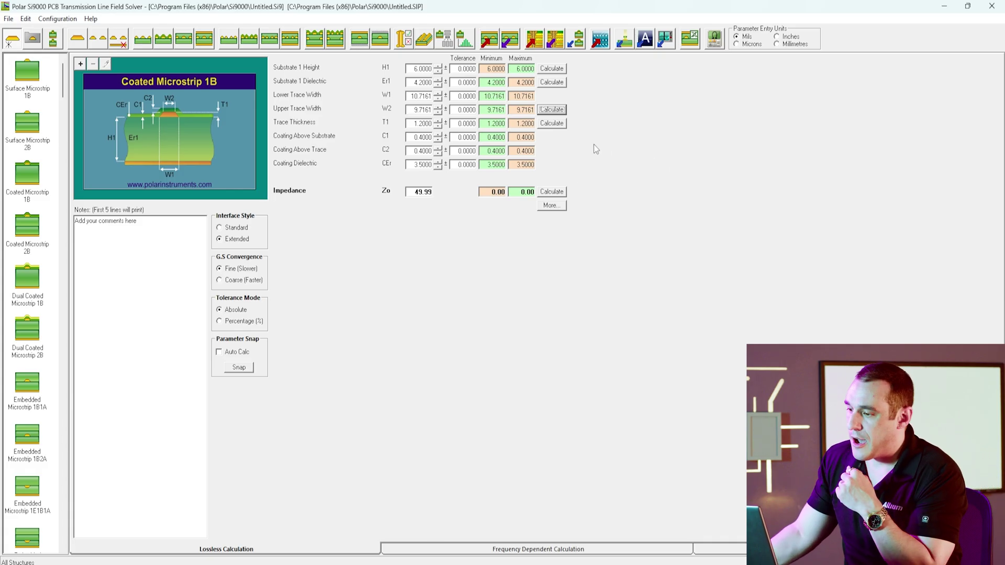
click(420, 98)
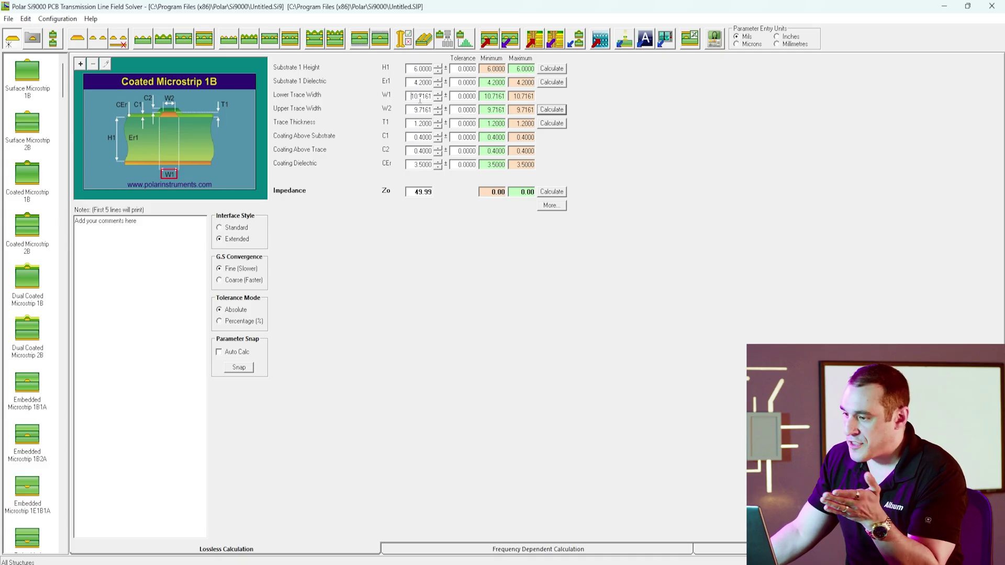
double_click(420, 97)
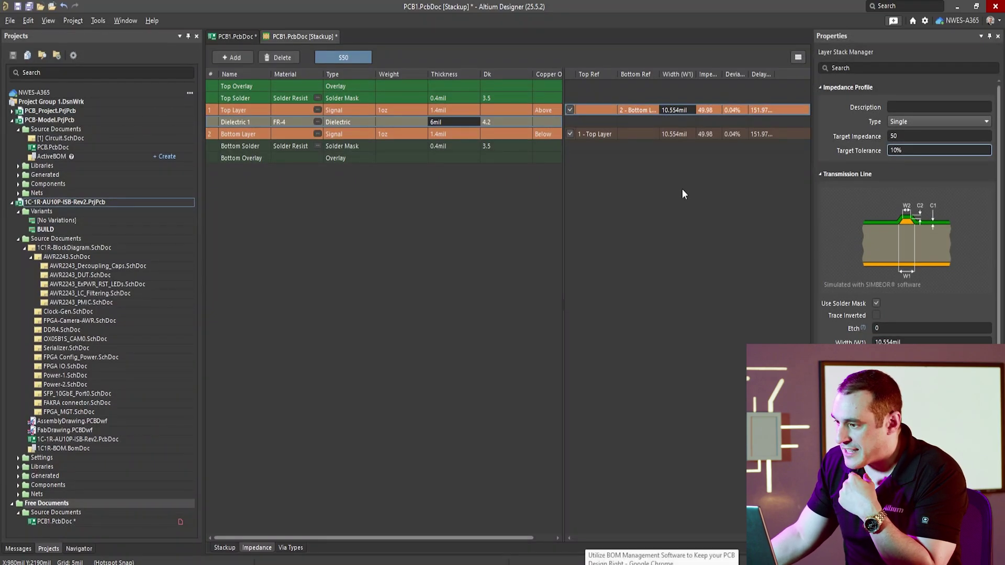
Check the Top Layer's 49.98 Ω result in Altium, then minimize Altium to reach Polar Si9000.
click(707, 111)
click(692, 110)
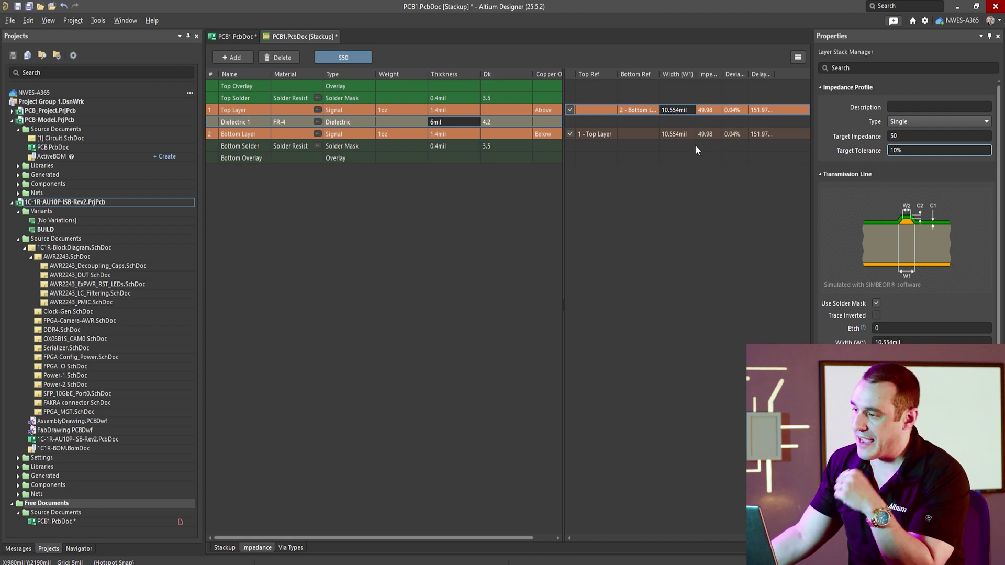
click(956, 6)
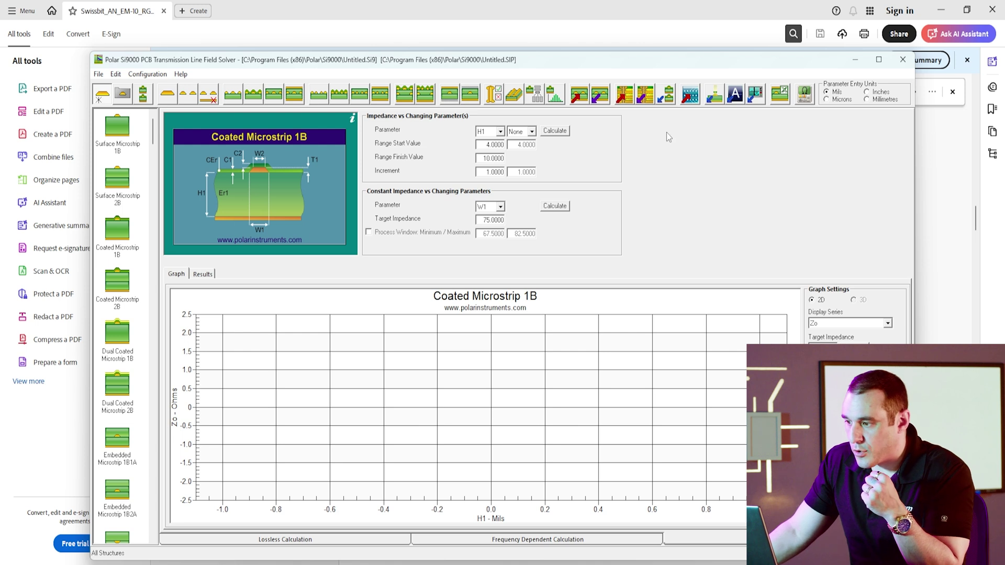
Sweep the H1 parameter with start 3, finish 6 and increment 0.25, and run the calculation.
click(491, 131)
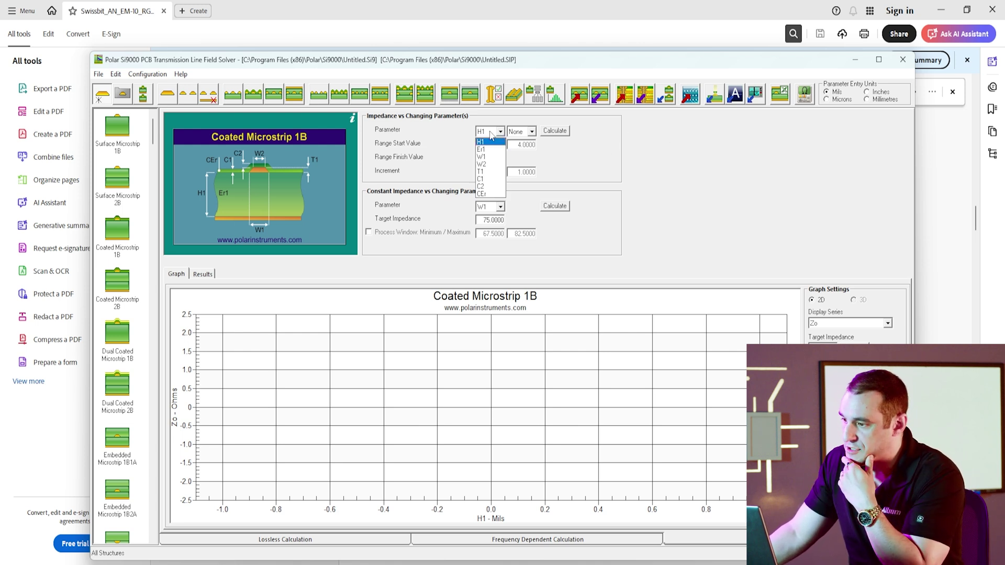
click(625, 163)
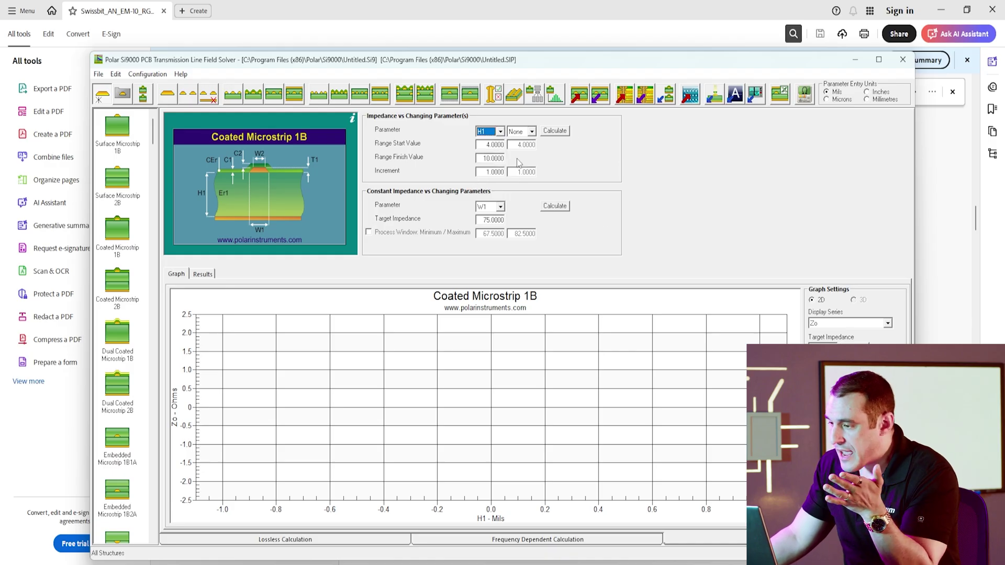
click(490, 145)
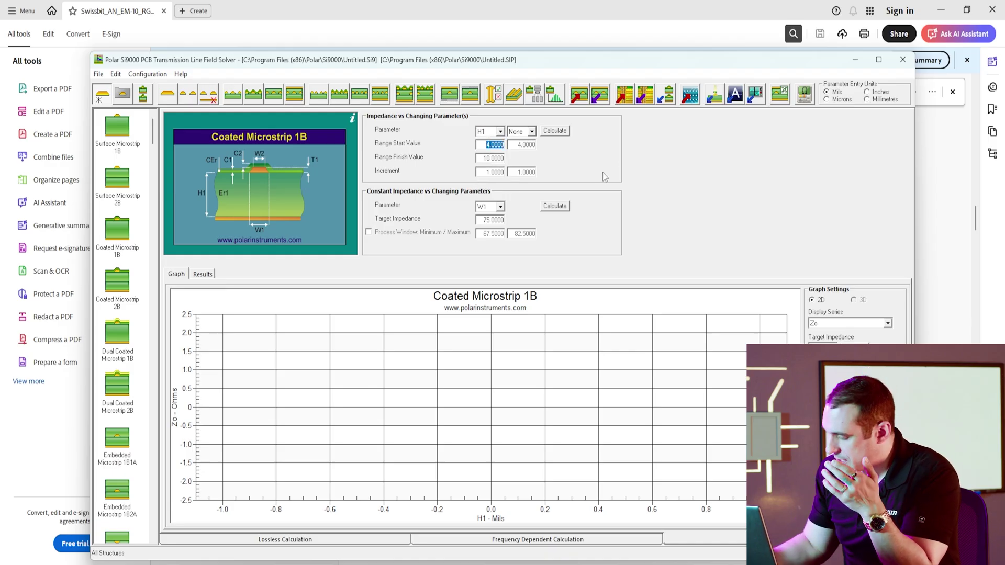
text(3)
key(Tab)
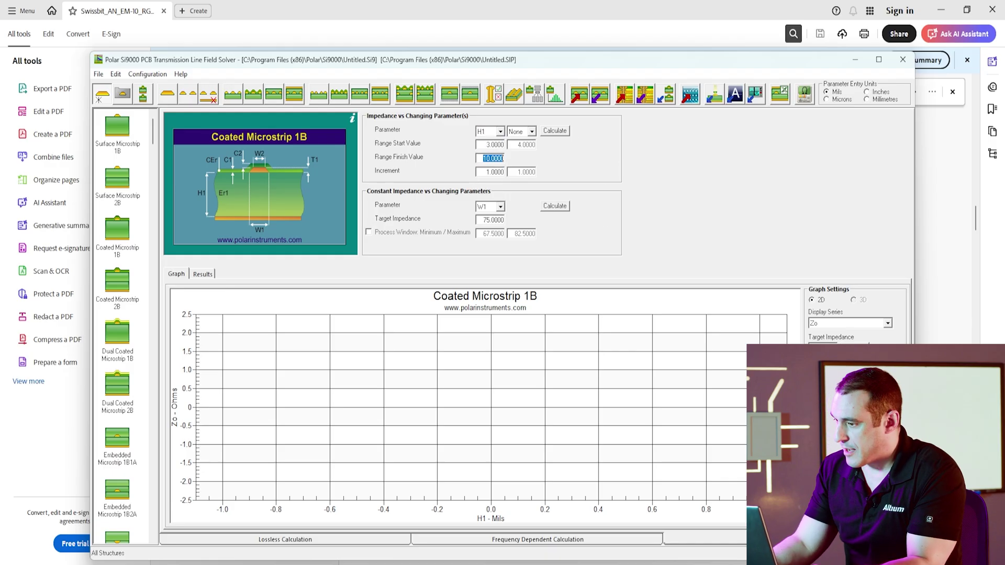
text(6)
key(Tab)
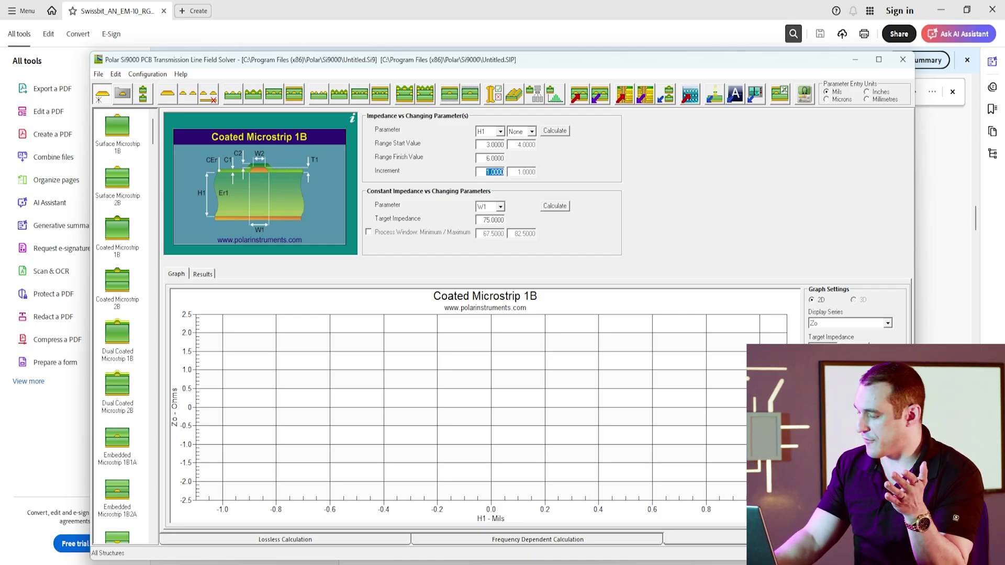
text(0.25)
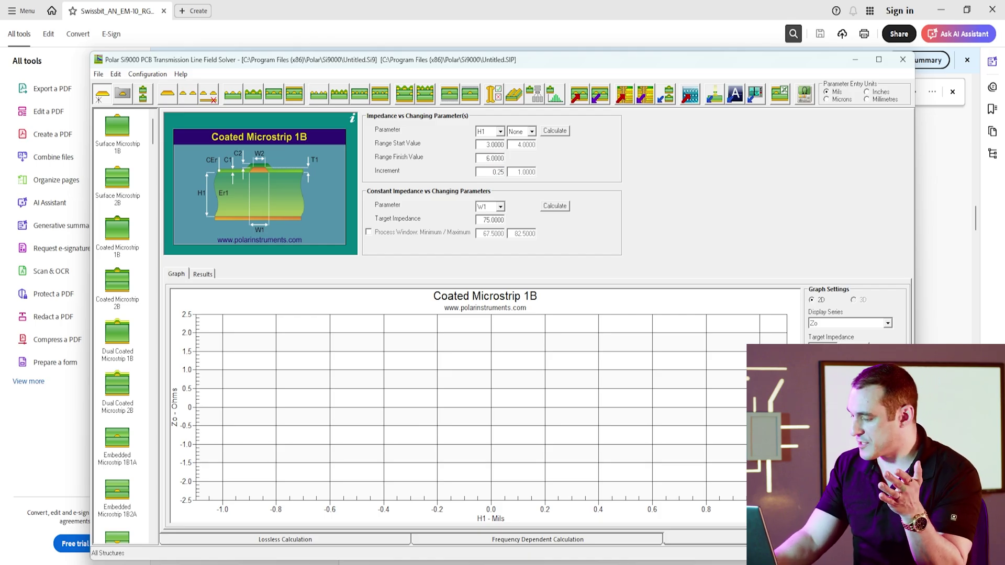
click(557, 131)
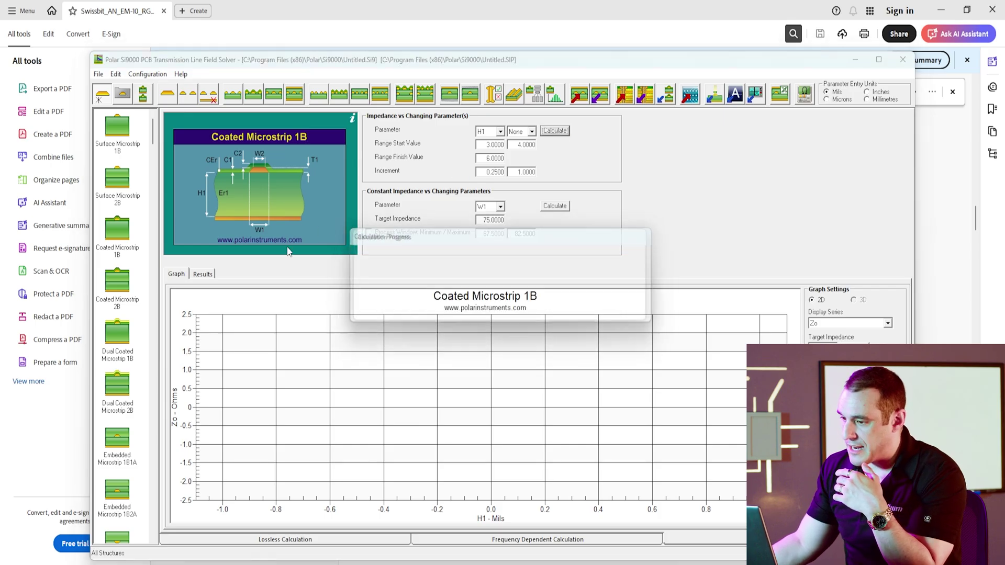
Switch to the Results table listing Zo for each H1 value from 3.0 to 6.0.
click(202, 274)
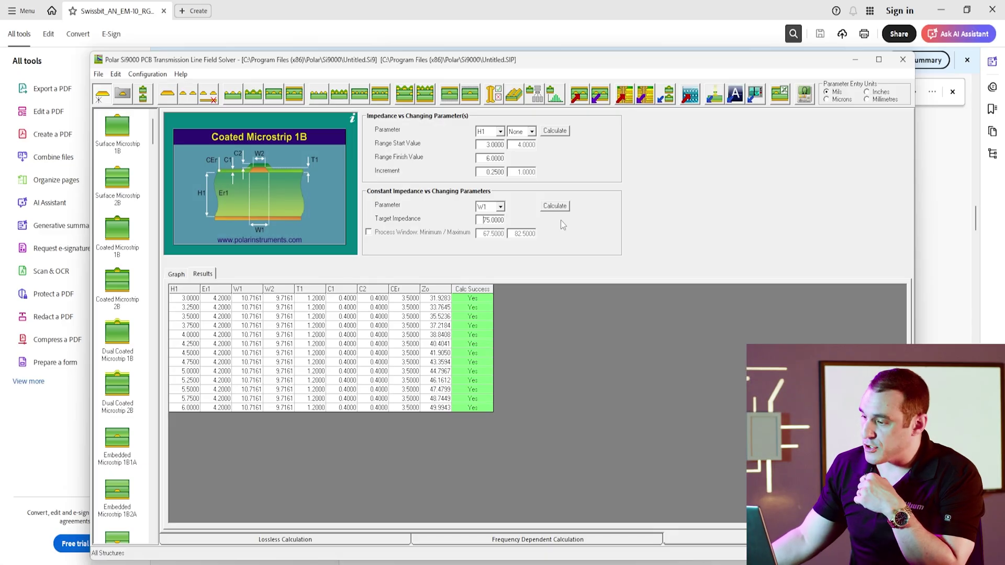
Enter a 50 Ω target impedance and calculate the matching trace width for each H1 value.
key(Tab)
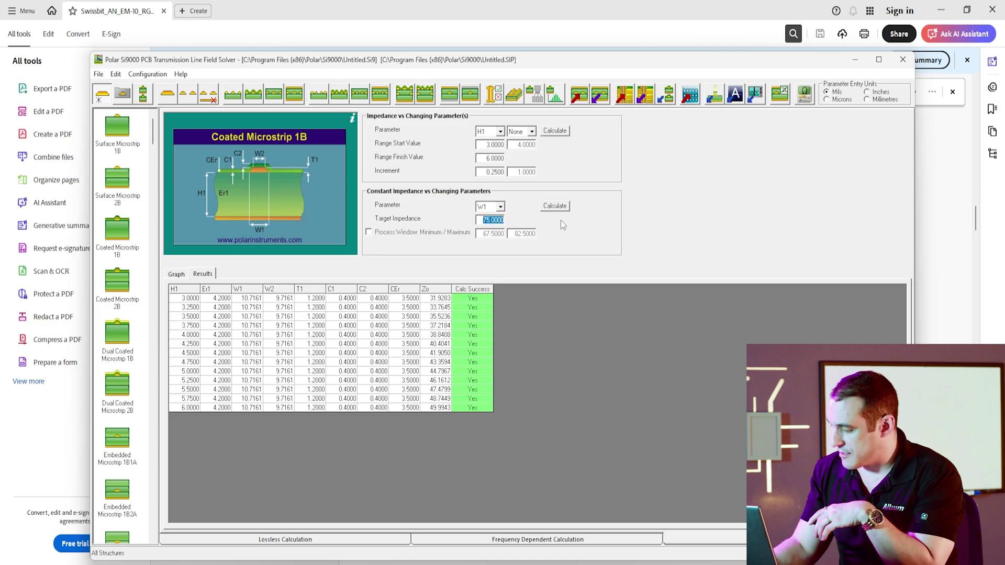
text(50)
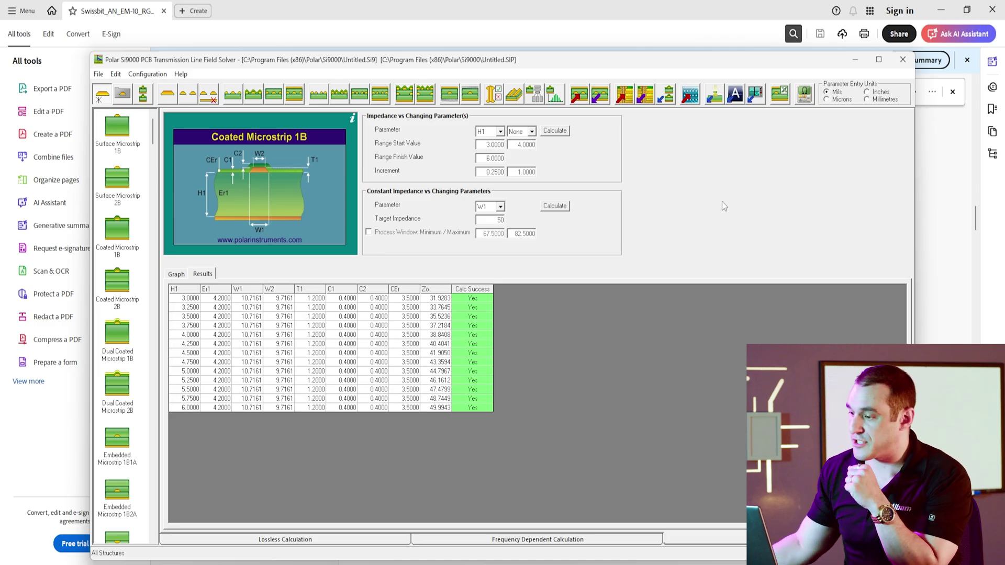
click(556, 205)
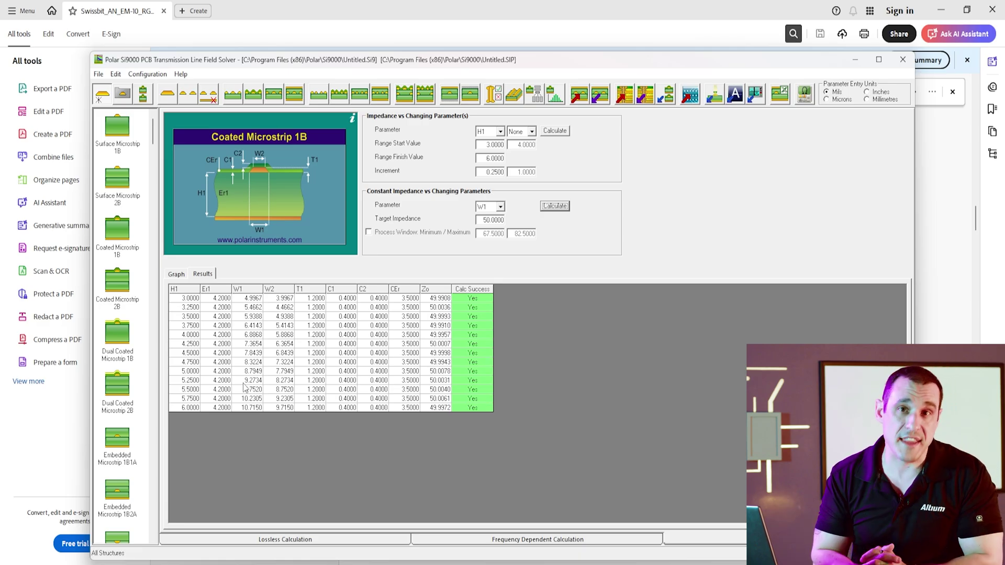
click(384, 542)
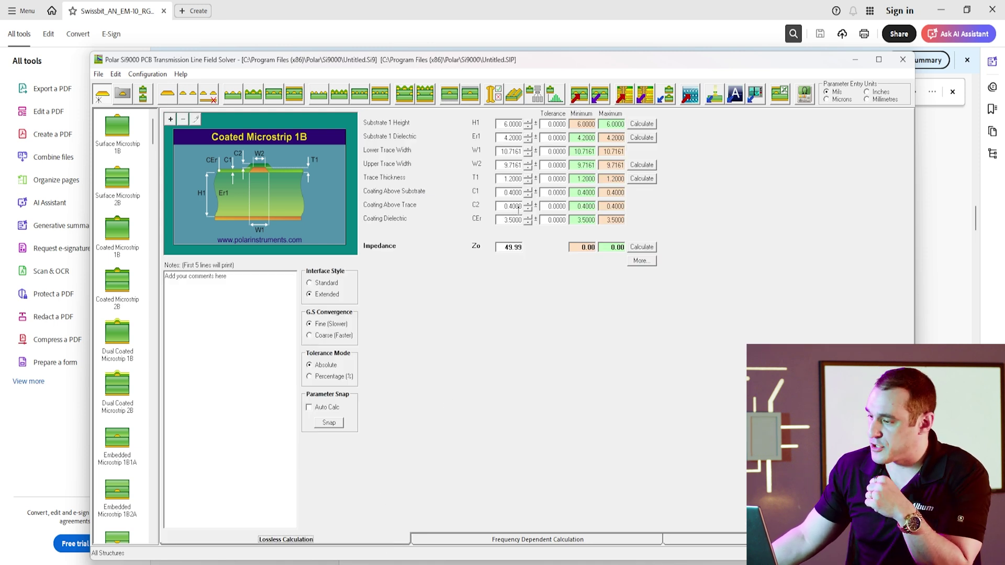
Change Zo to 68 and solve the upper trace width, giving 5.6588/4.6588 mil widths.
double_click(512, 249)
triple_click(512, 249)
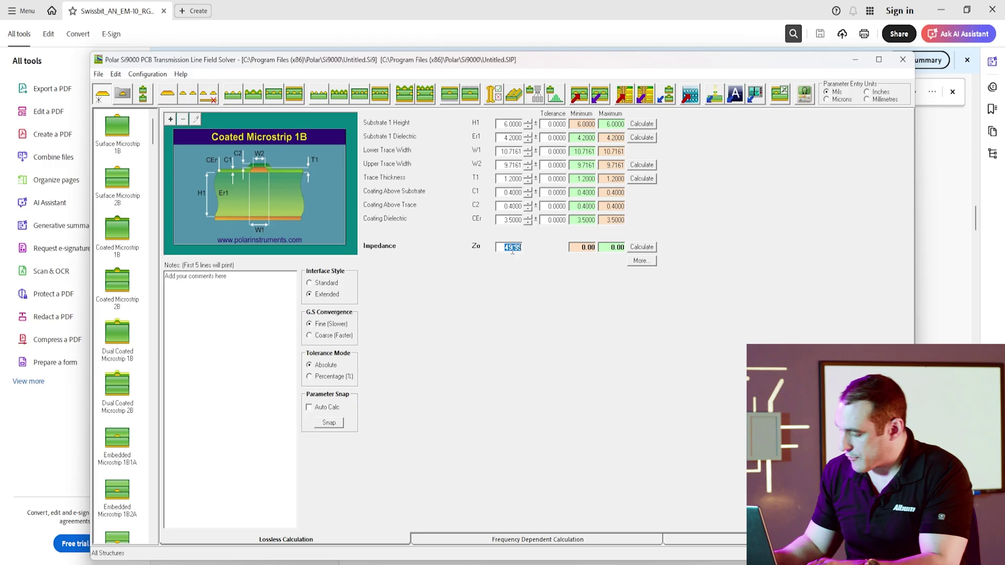
text(68)
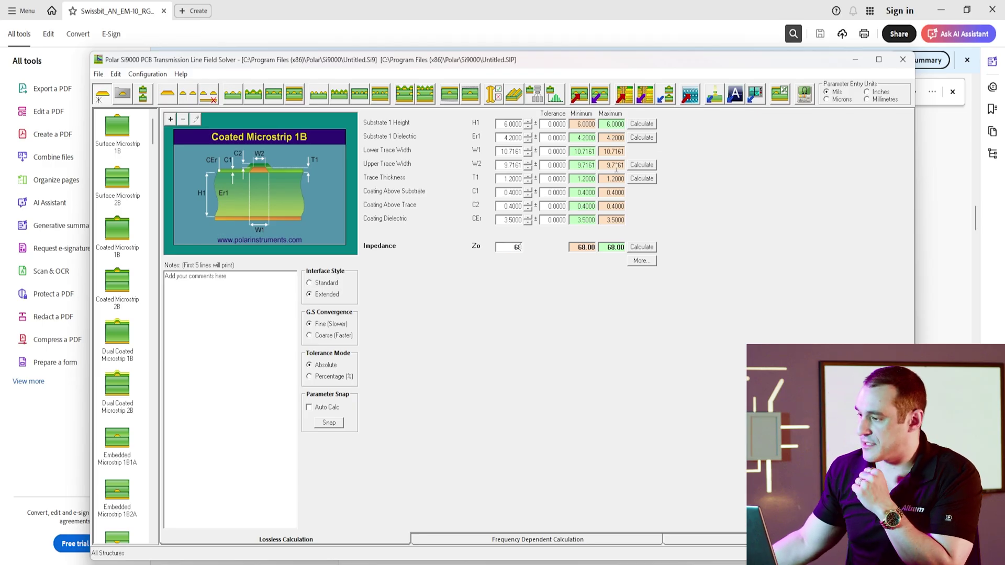
click(641, 165)
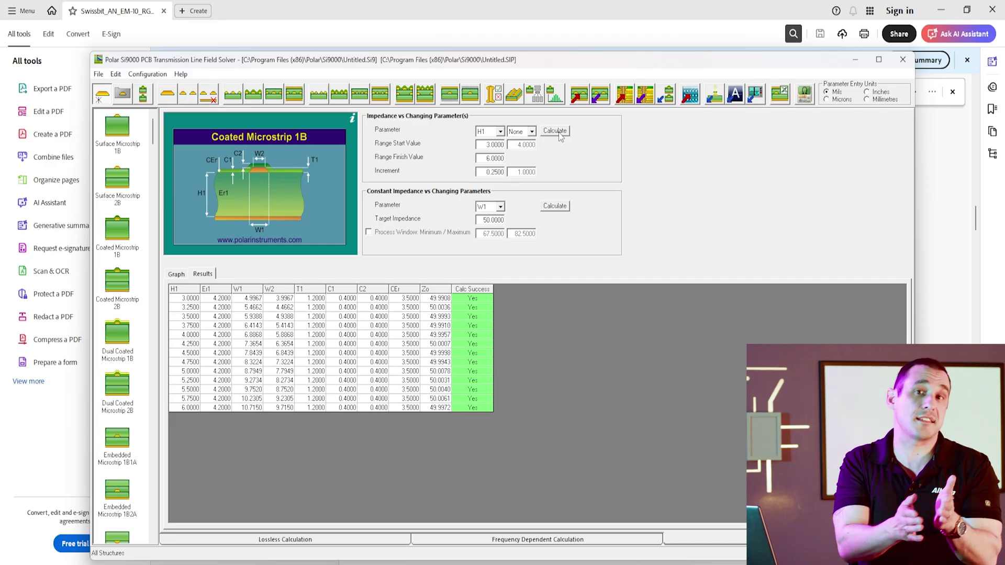
Rerun the H1 sweep with the 5.6588 mil trace, yielding Zo from 46.85 to 67.99 ohms.
click(559, 134)
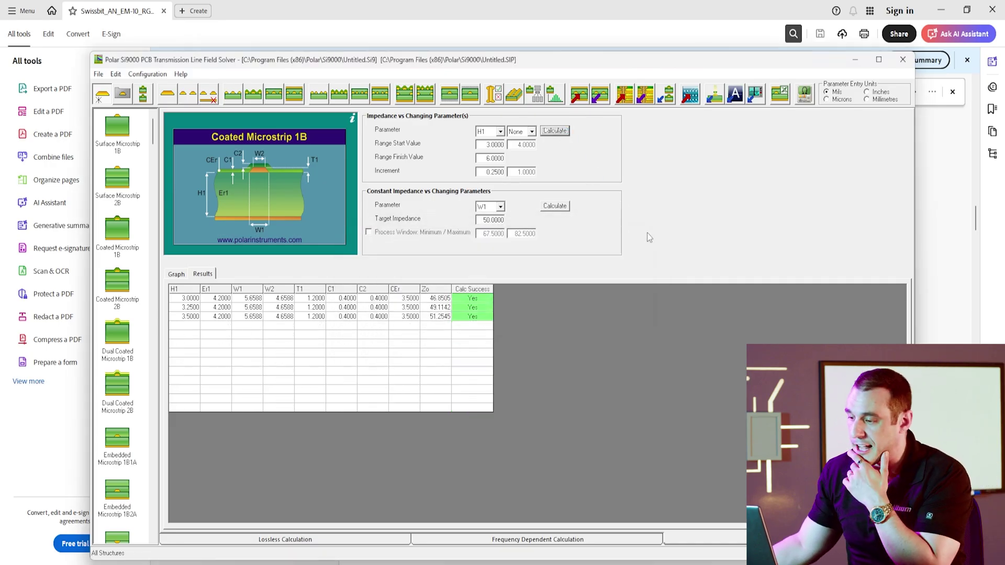